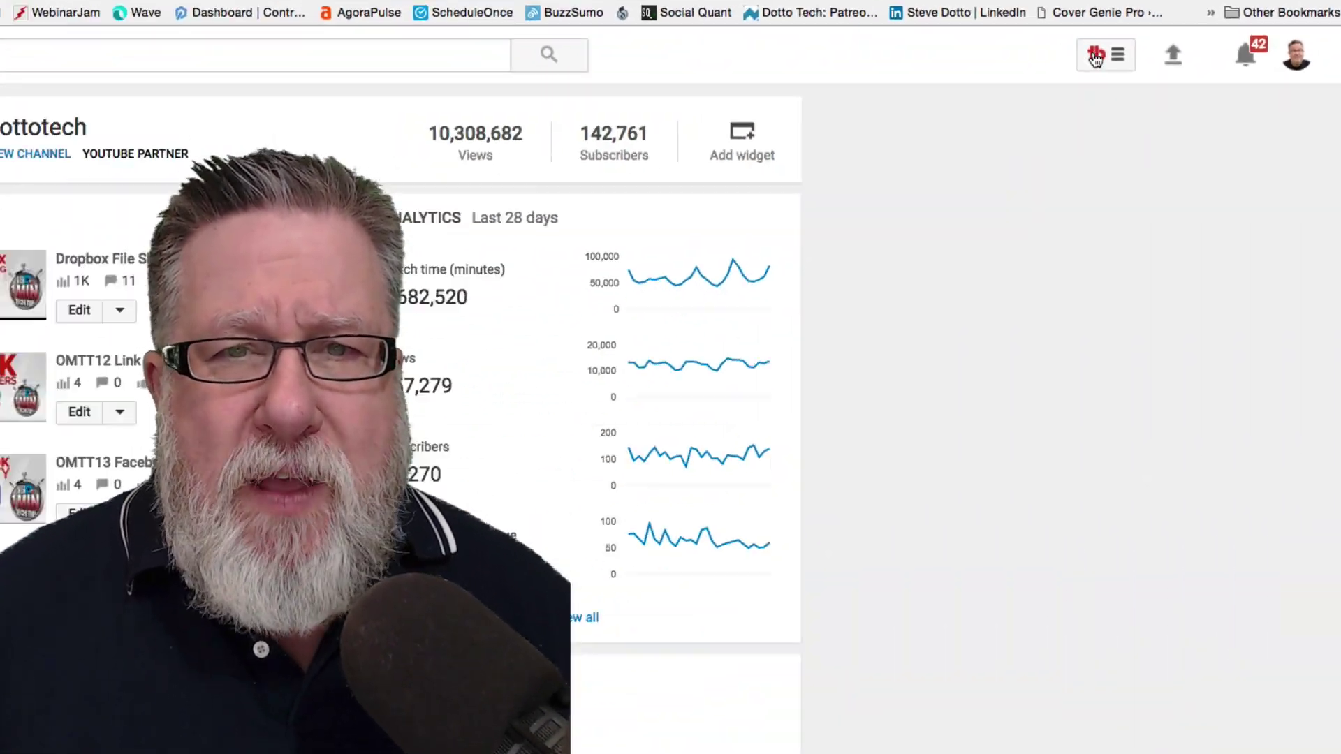
# Open the TubeBuddy extension menu from the Creator Studio toolbar
pyautogui.click(920, 136)
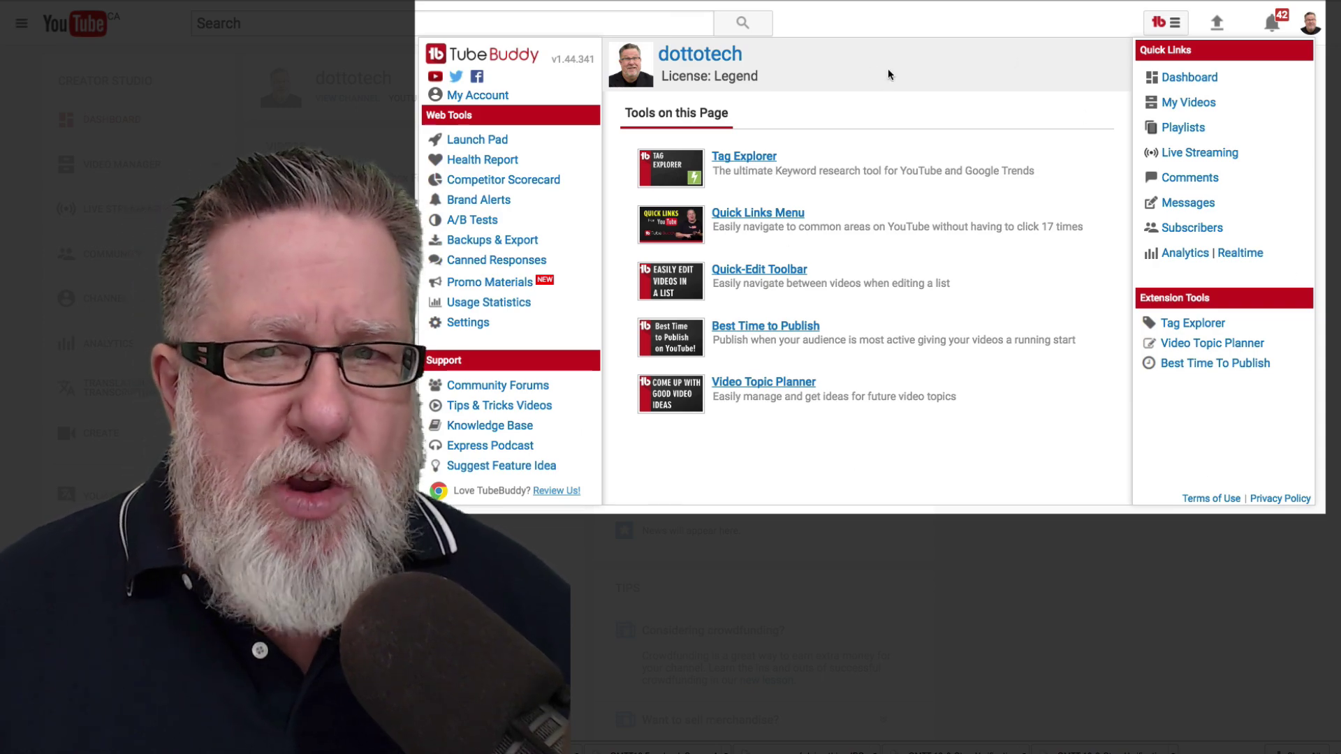
# Dismiss the TubeBuddy menu to reveal the channel's recent videos and analytics
pyautogui.click(861, 18)
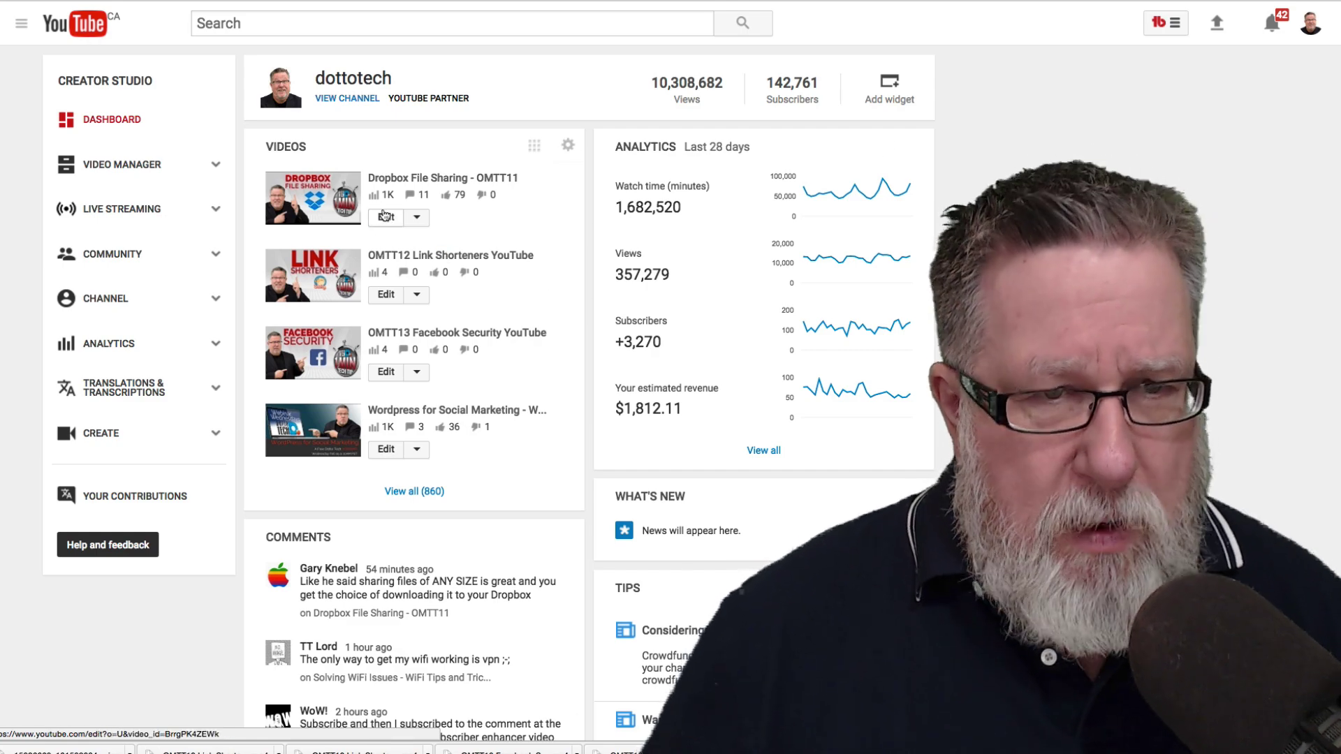
# Edit 'Dropbox File Sharing - OMTT11', preview it, and review its tags' green rank numbers
pyautogui.click(385, 218)
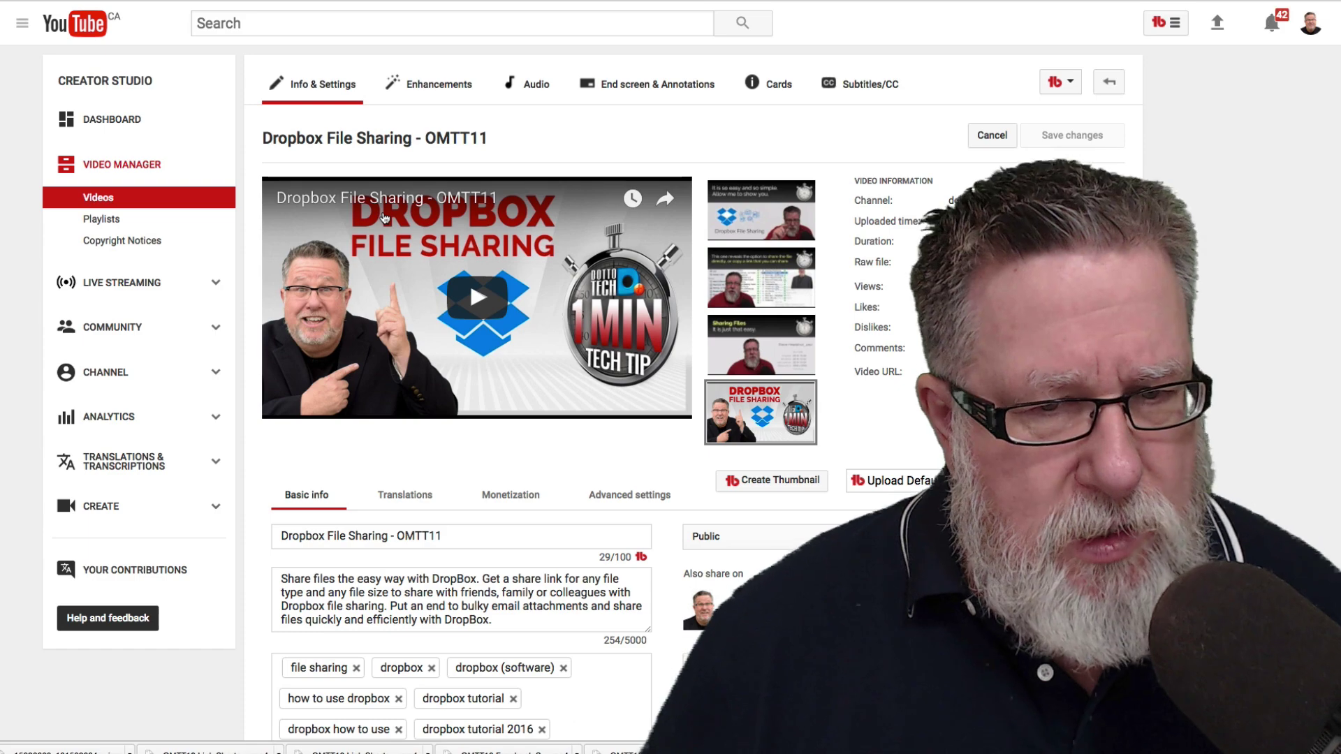
pyautogui.click(384, 218)
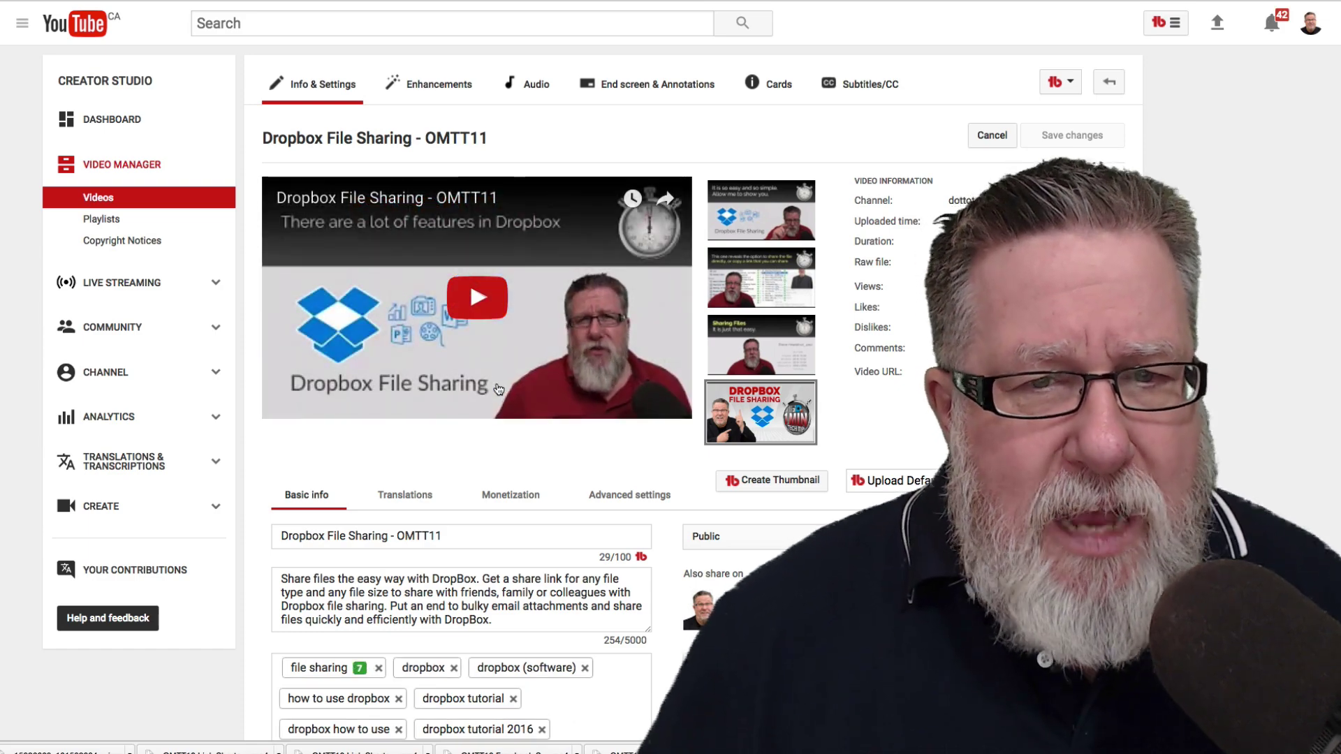
pyautogui.scroll(-1, 498, 389)
pyautogui.scroll(-2, 498, 389)
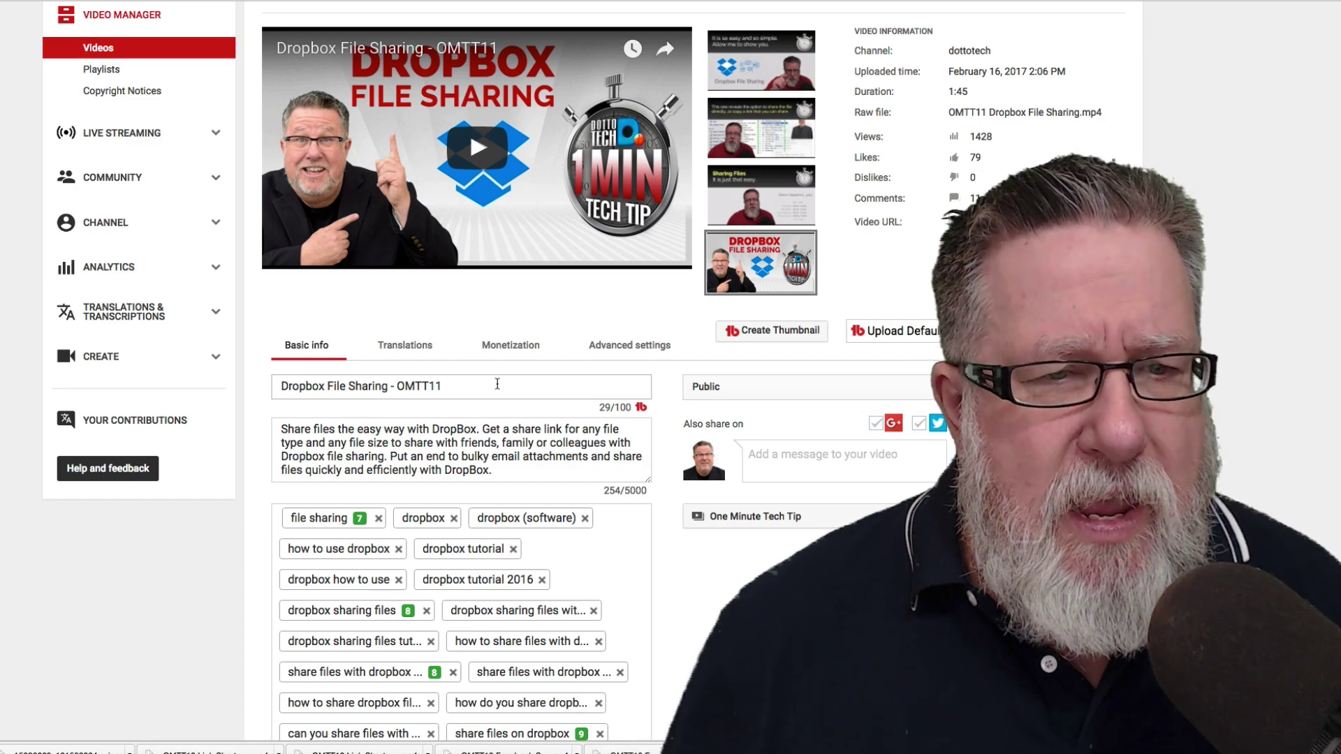
pyautogui.click(367, 458)
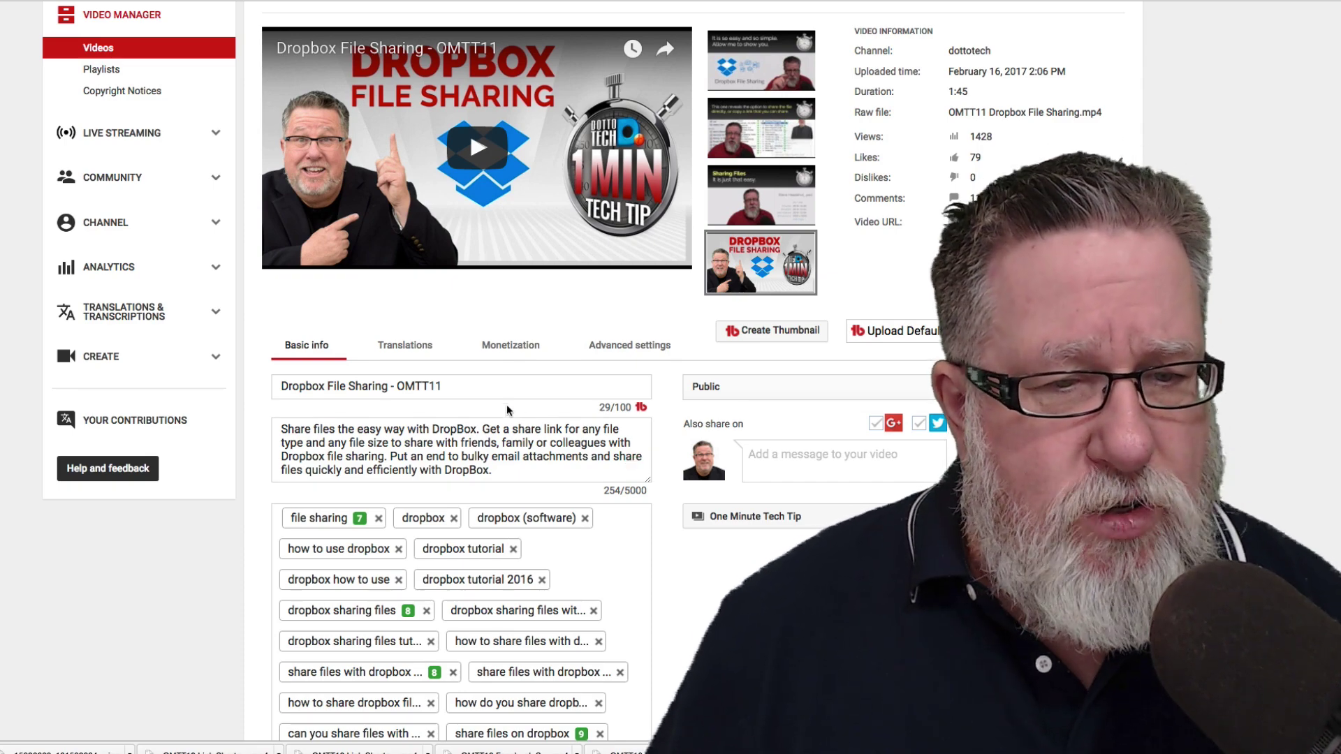
pyautogui.scroll(-2, 486, 461)
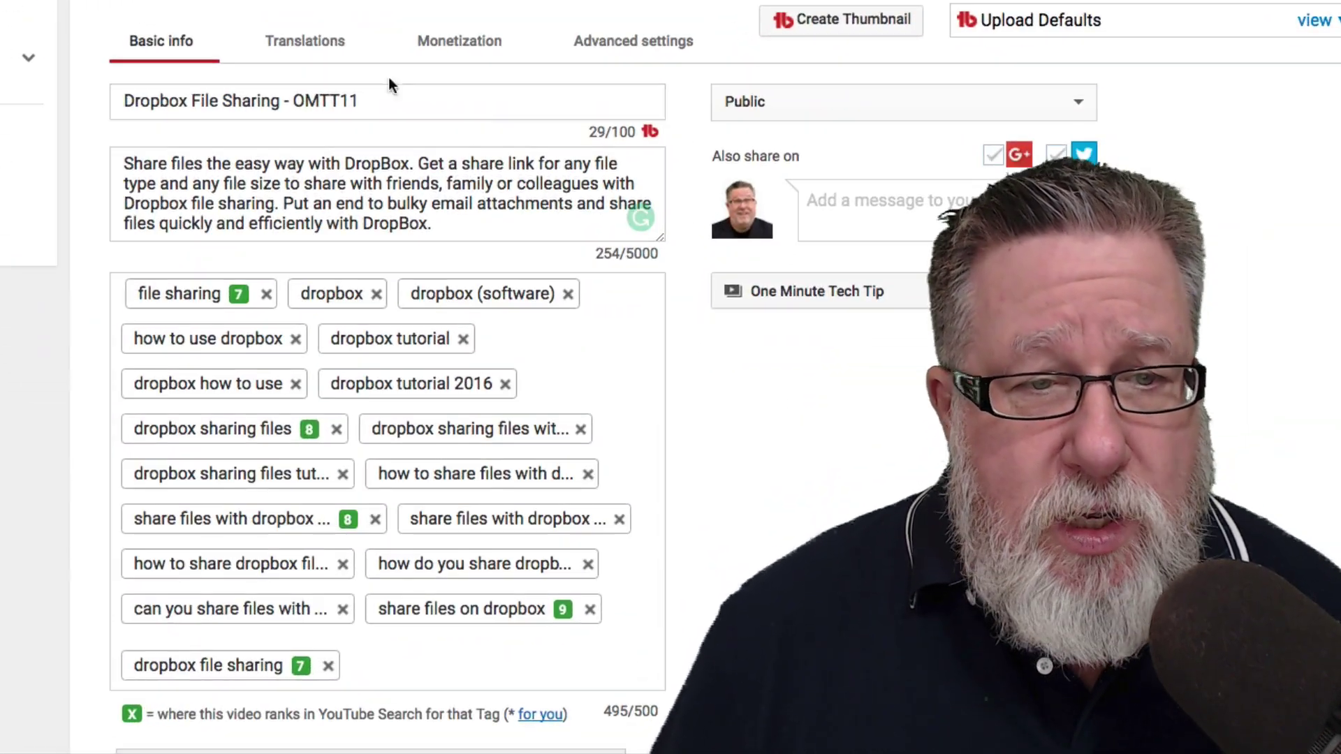
pyautogui.scroll(-3, 521, 251)
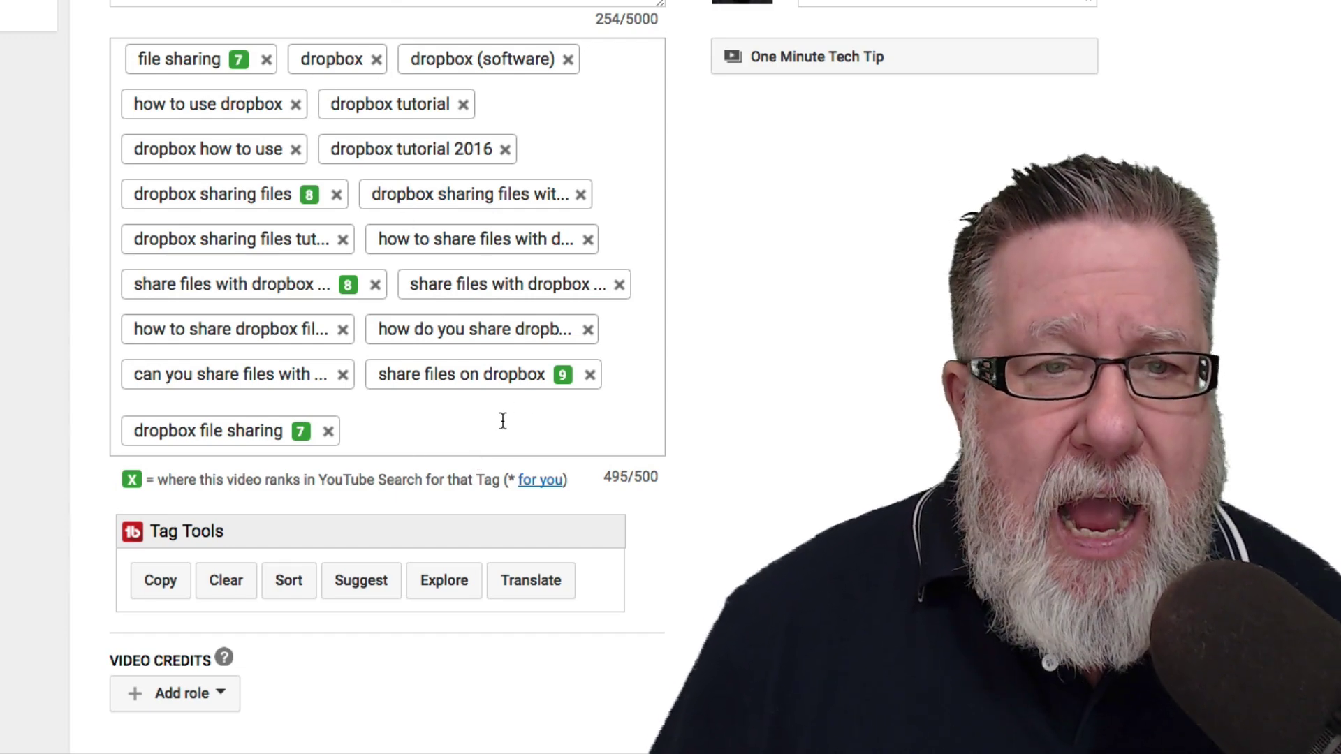
# Copy every tag of the Dropbox video with TubeBuddy Tag Tools, then return to Info & Settings
pyautogui.click(425, 439)
pyautogui.click(171, 587)
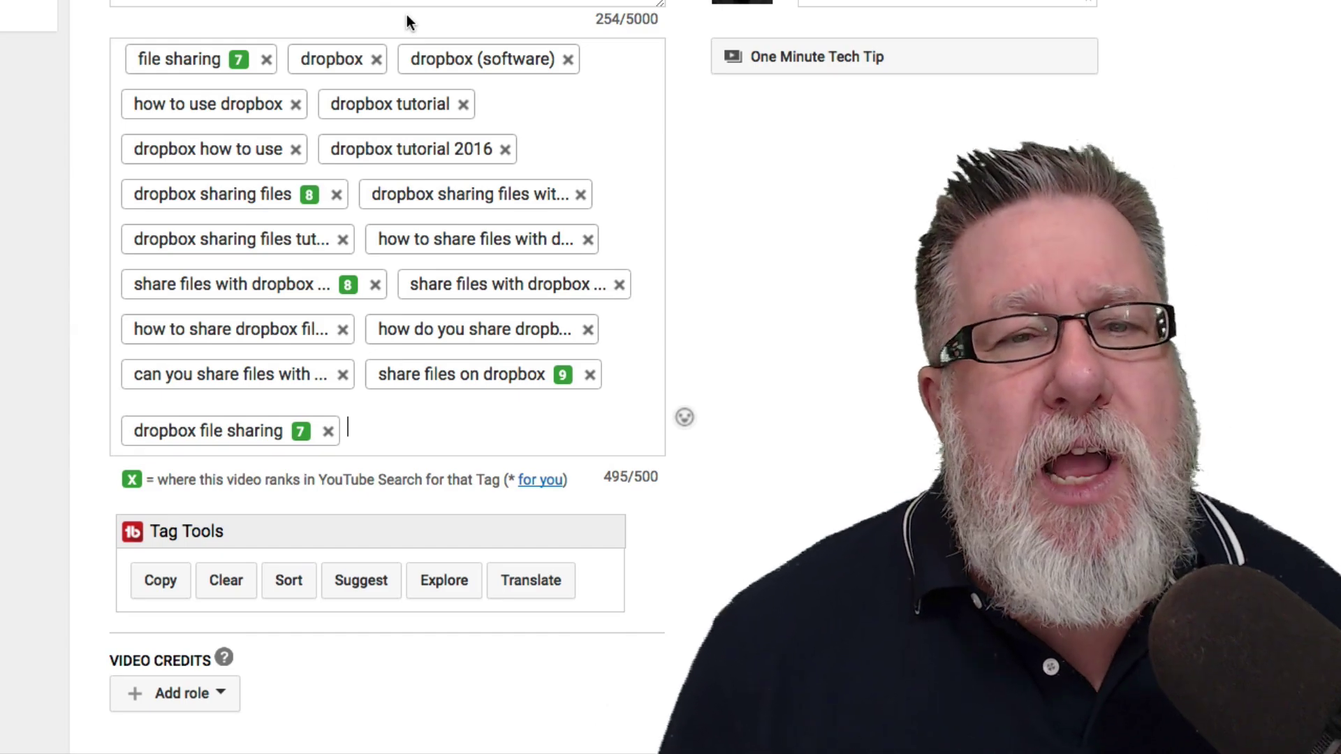
pyautogui.scroll(3, 406, 14)
pyautogui.scroll(3, 416, 15)
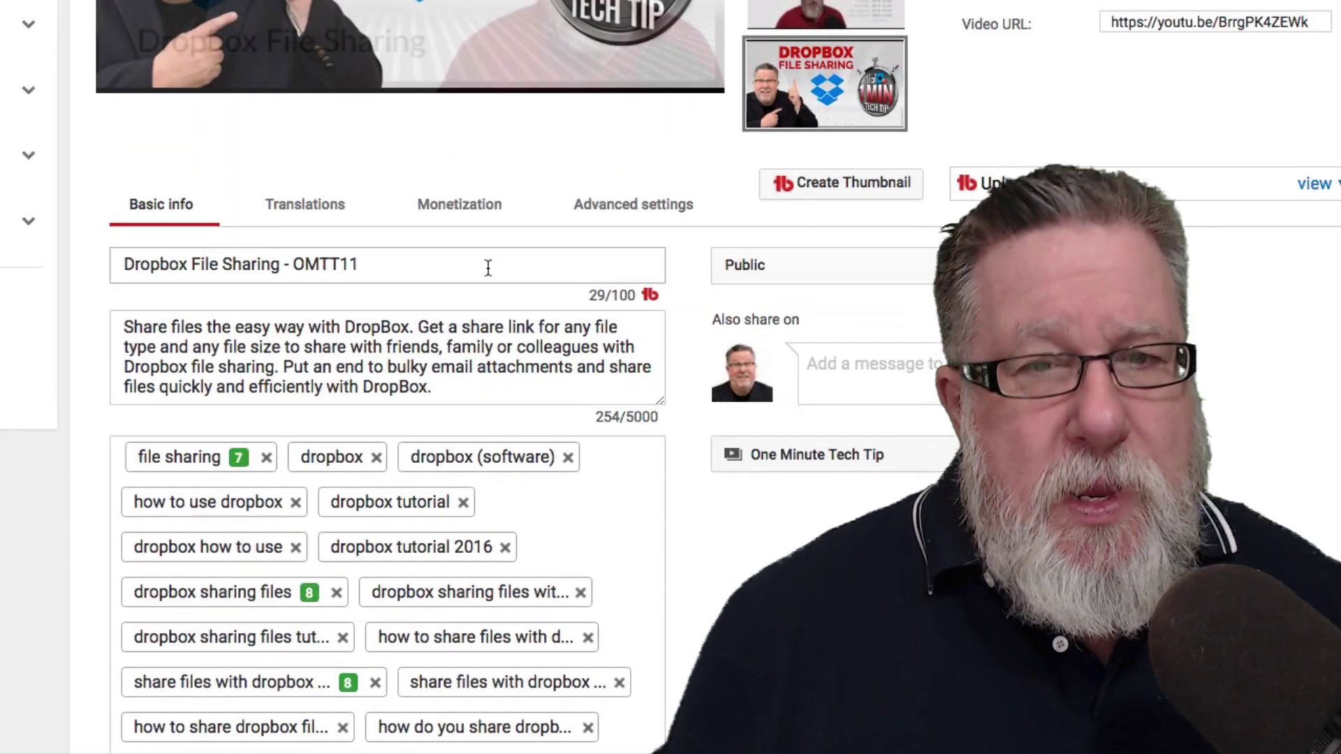
pyautogui.scroll(5, 488, 268)
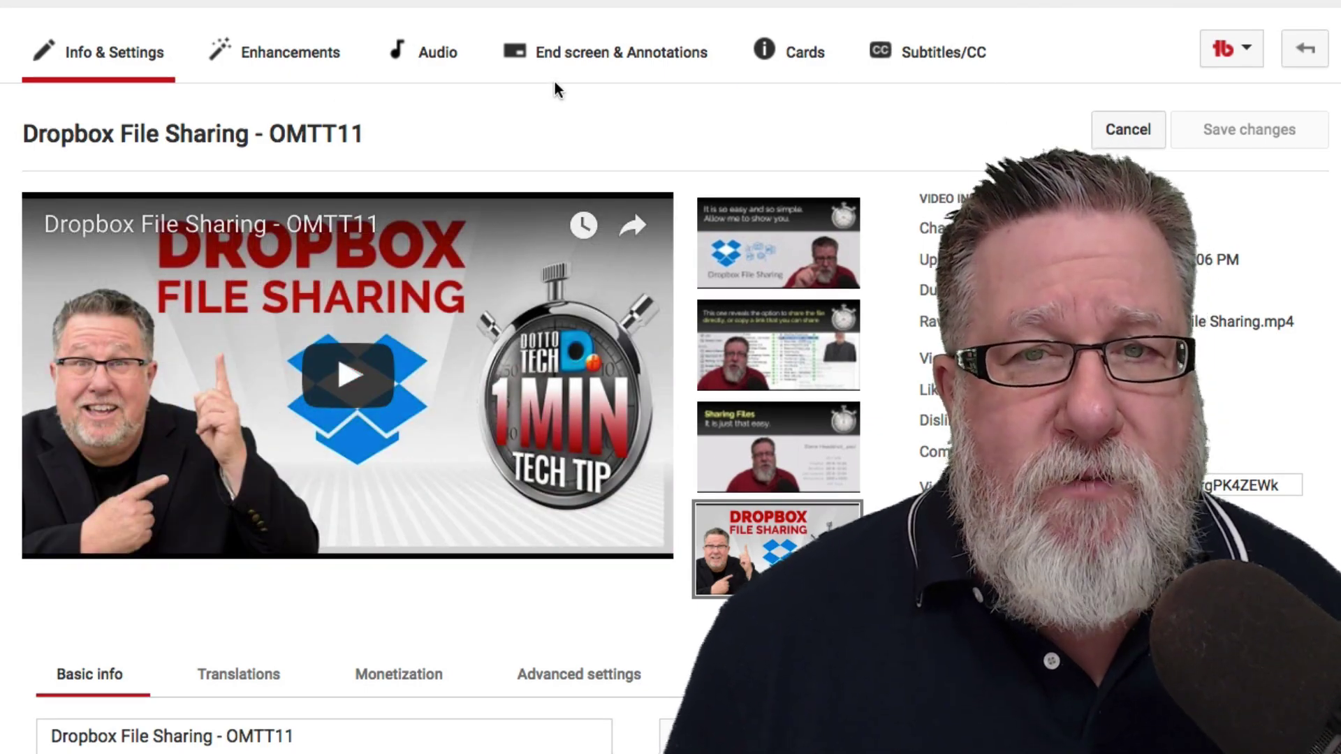
# Show the Dropbox video's Cards page, 4 of 5 cards used, with TubeBuddy's Apply Template
pyautogui.click(774, 53)
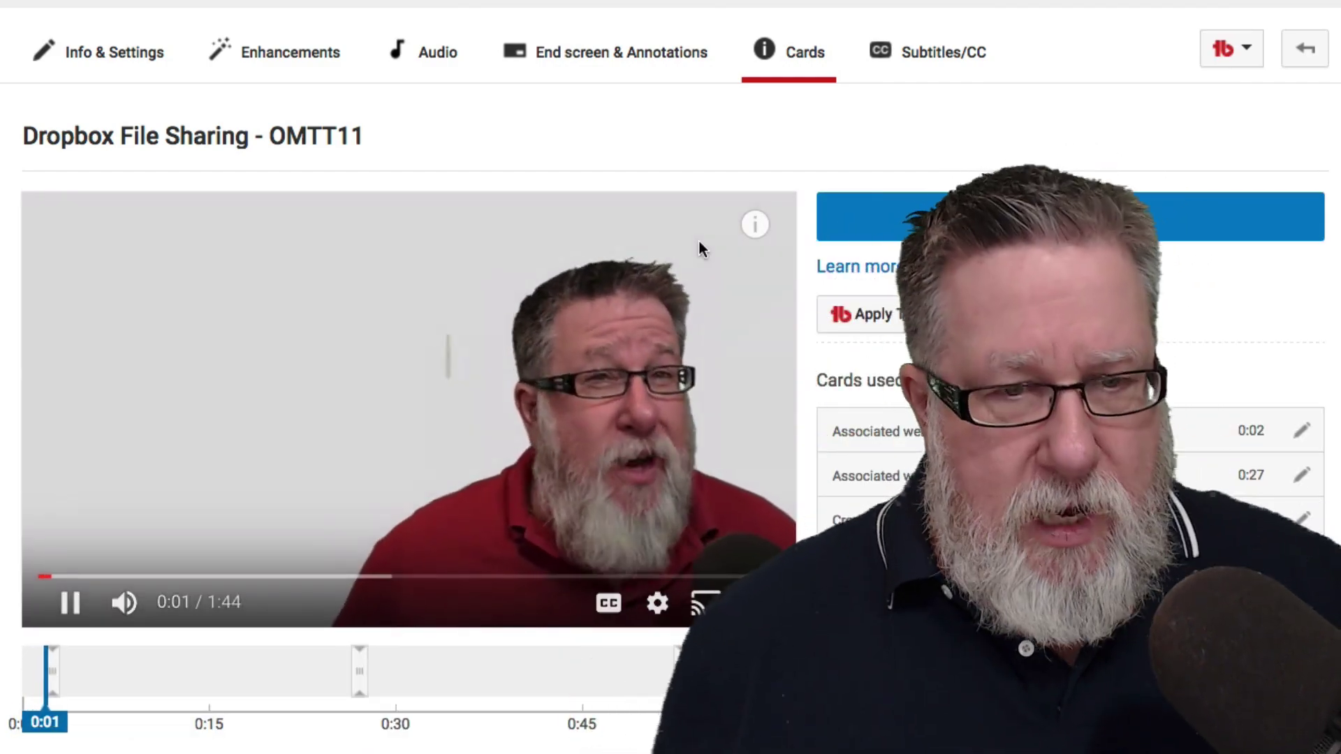
pyautogui.click(69, 602)
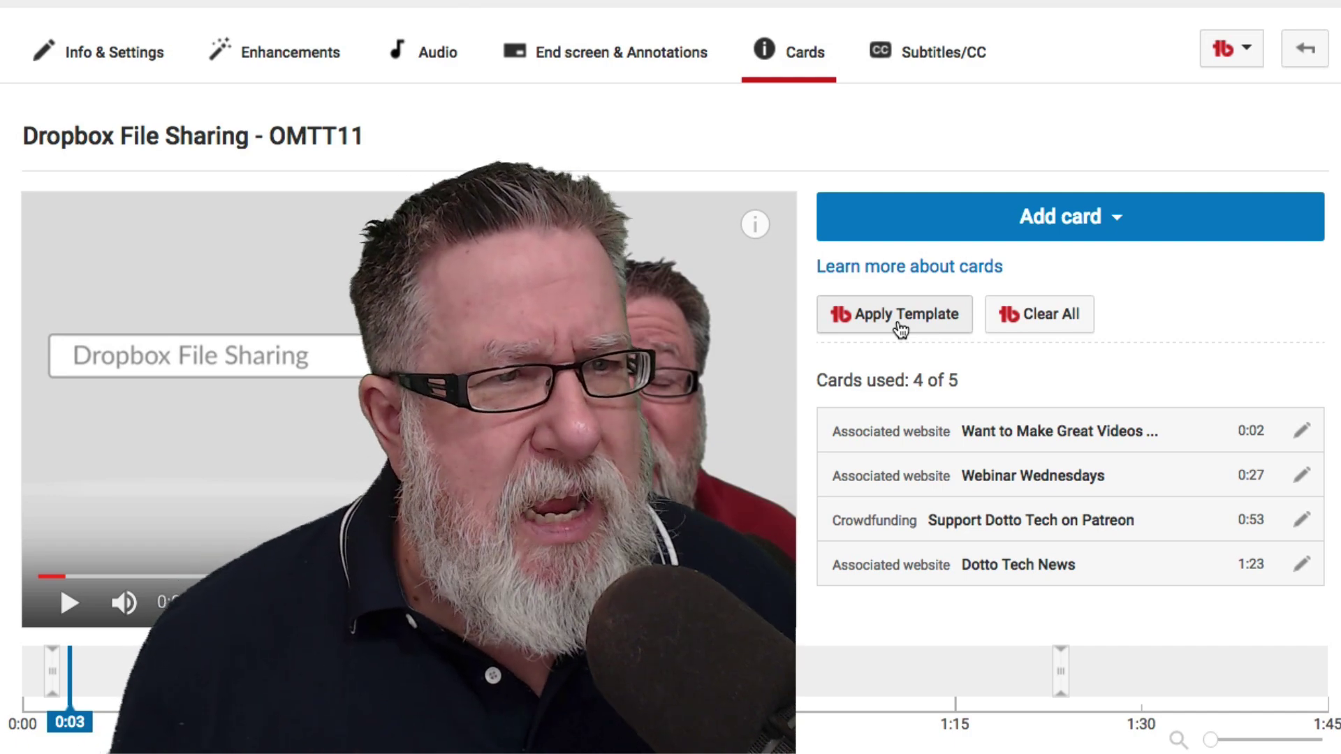
pyautogui.scroll(-4, 901, 328)
pyautogui.scroll(4, 901, 328)
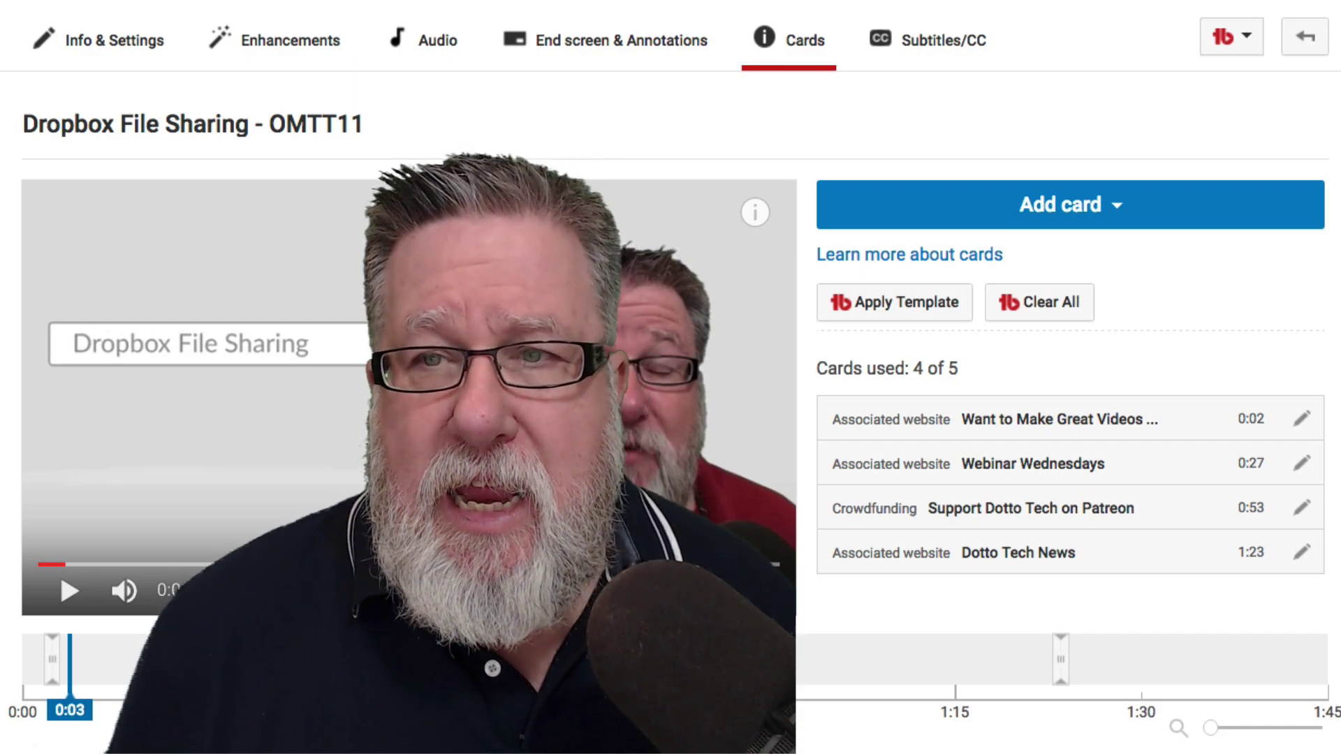
# Back on the Videos list, show TubeBuddy tools for 'Screenflow vs Camtasia 2017'
pyautogui.click(1304, 36)
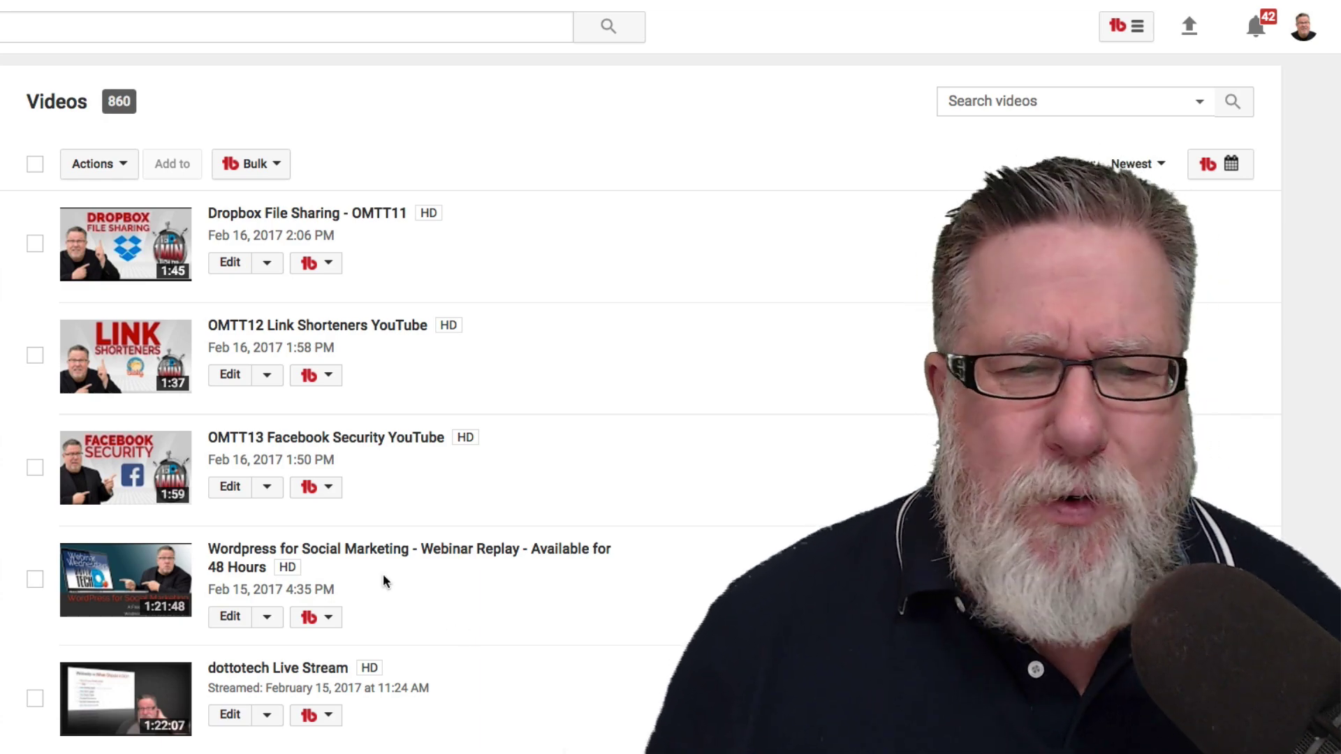
pyautogui.scroll(-5, 361, 599)
pyautogui.scroll(-5, 361, 598)
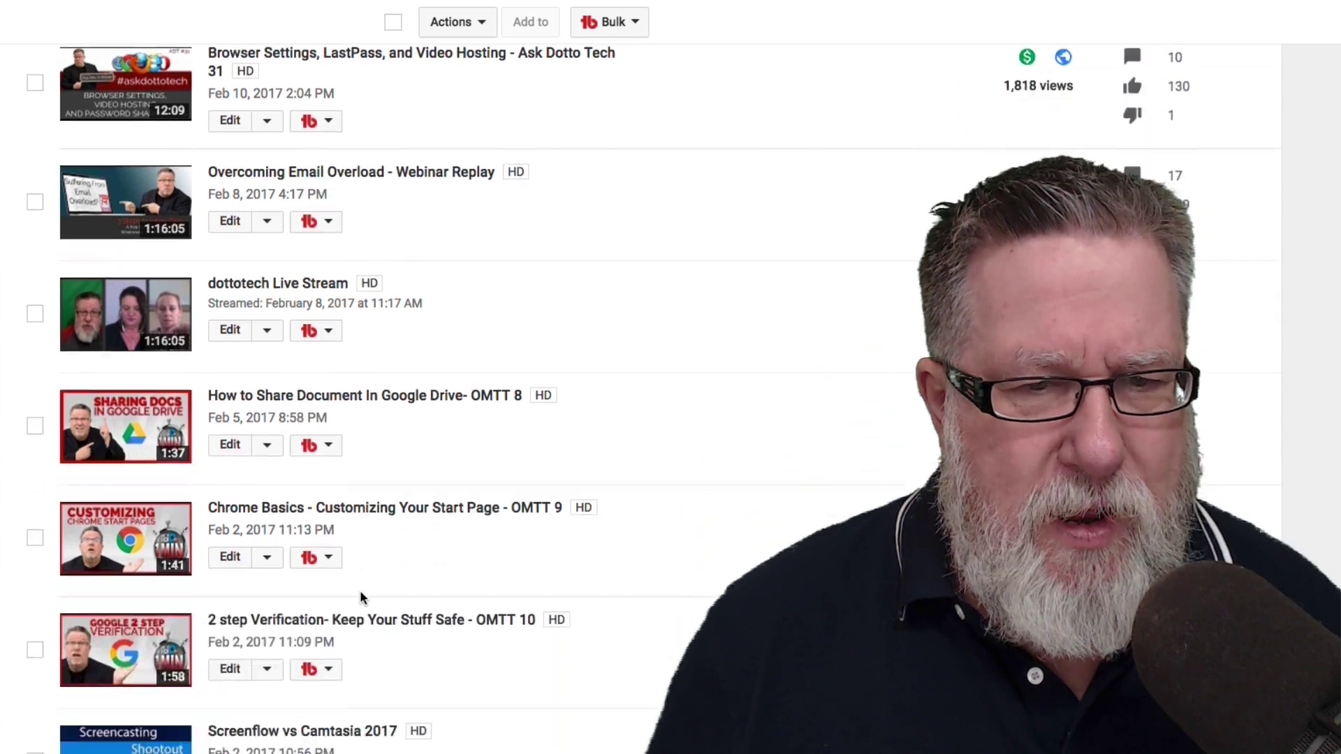
pyautogui.scroll(-6, 361, 598)
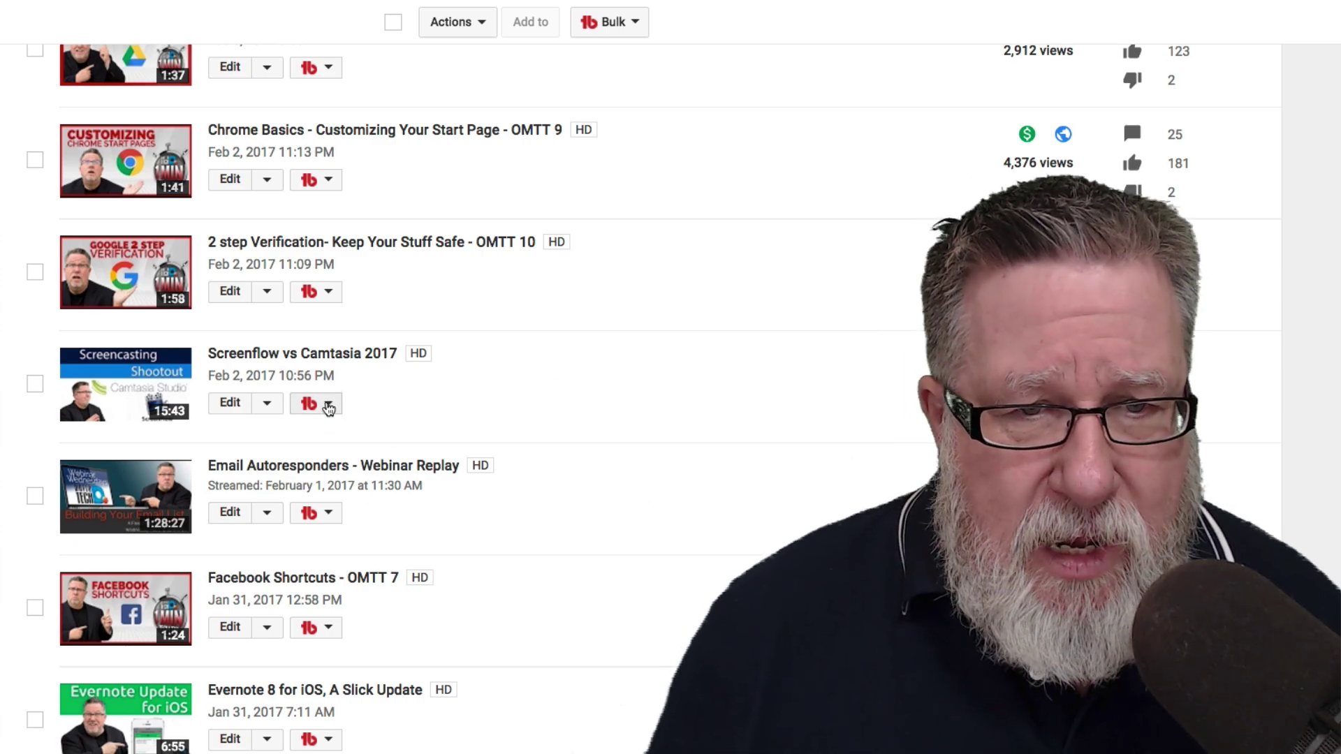
pyautogui.click(330, 406)
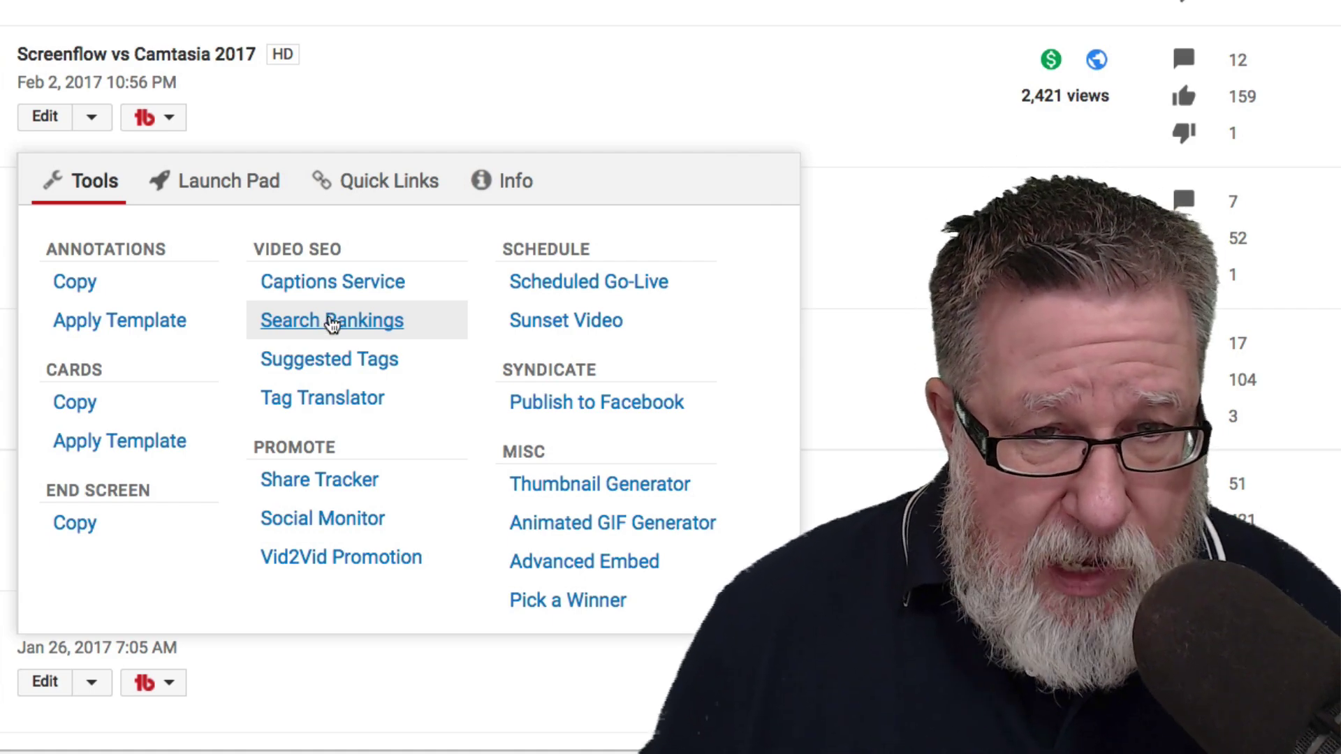
# Open Video SEO Search Rankings and review tag ranks, with 'screenflow vs camtasia 2017' at 1
pyautogui.click(331, 321)
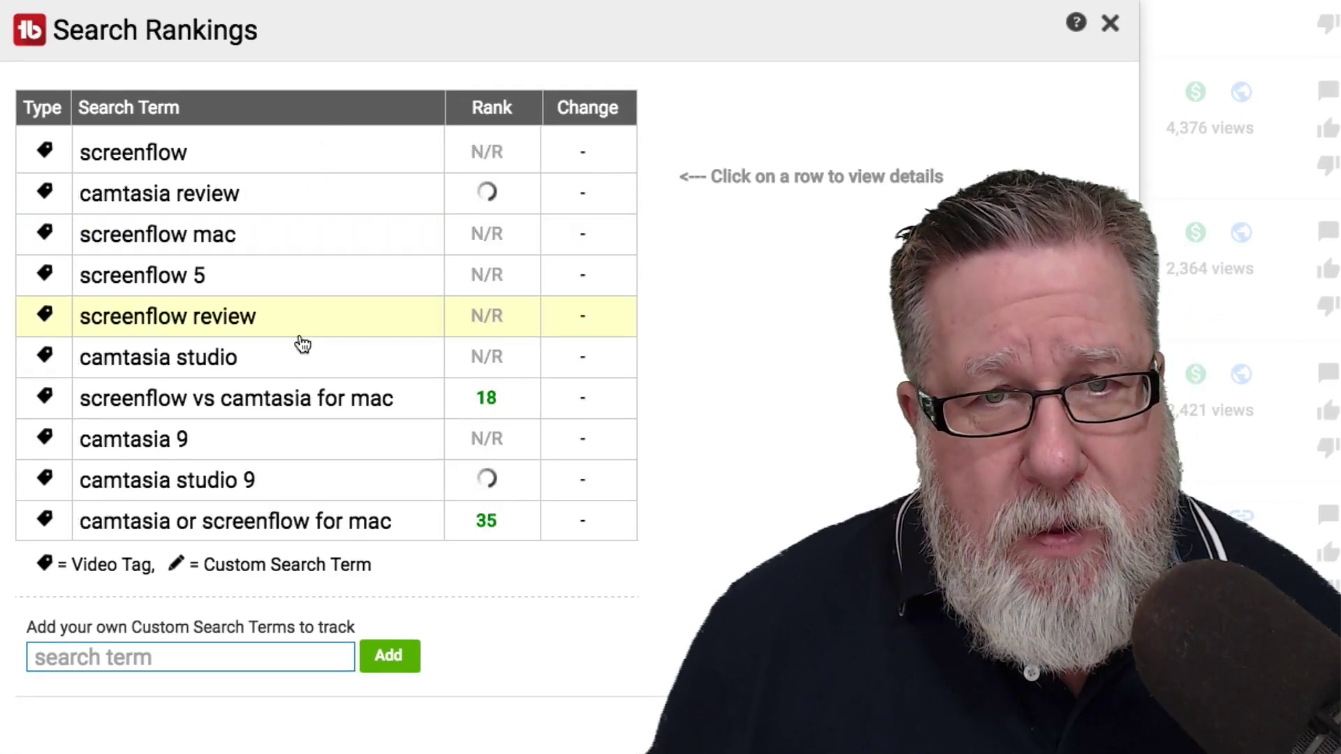
pyautogui.scroll(-5, 302, 344)
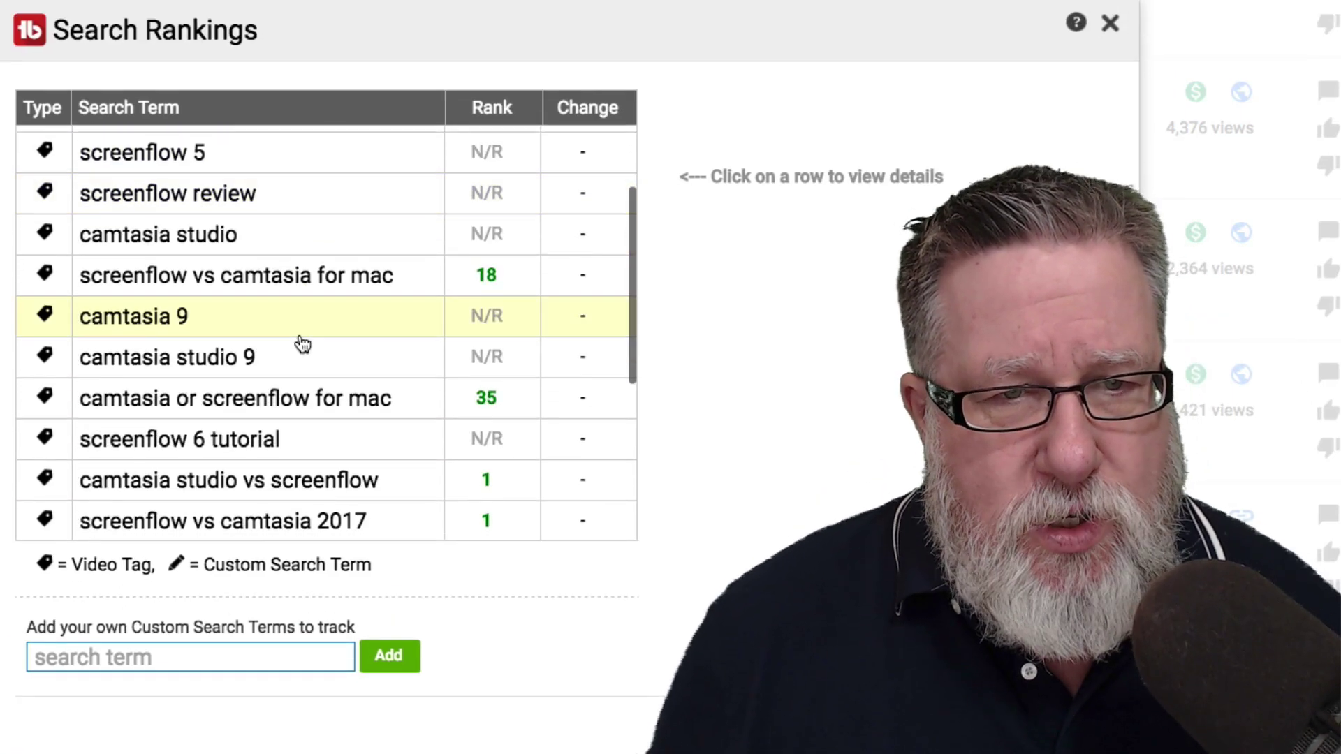
pyautogui.scroll(-5, 302, 343)
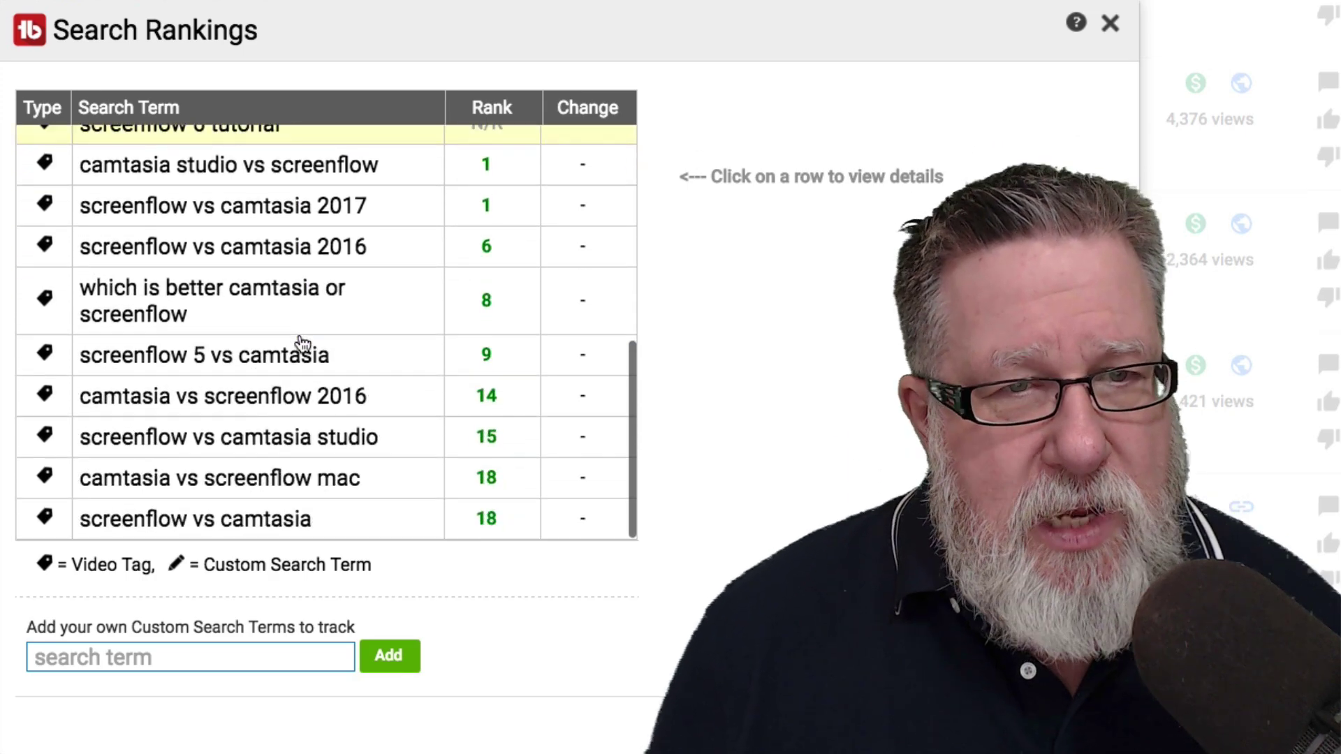
pyautogui.scroll(1, 303, 344)
pyautogui.scroll(5, 303, 344)
pyautogui.scroll(-6, 301, 344)
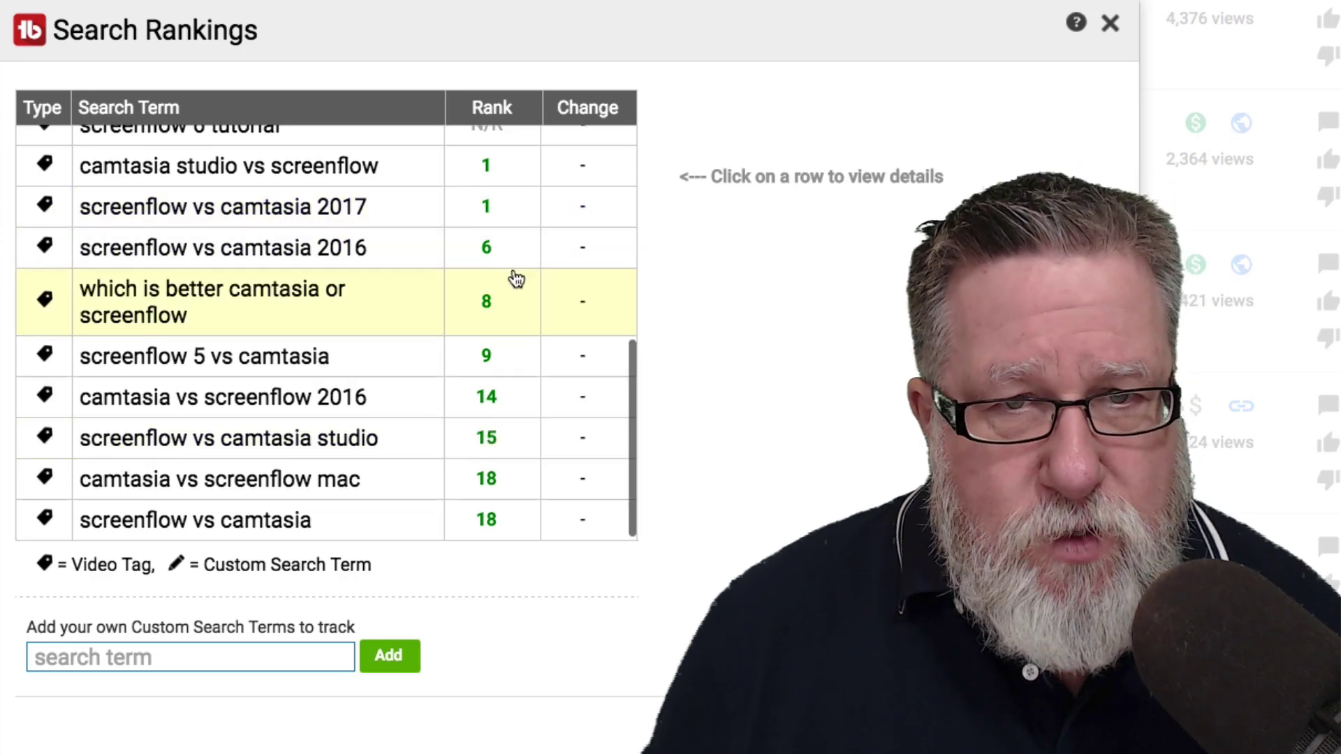
pyautogui.scroll(3, 533, 380)
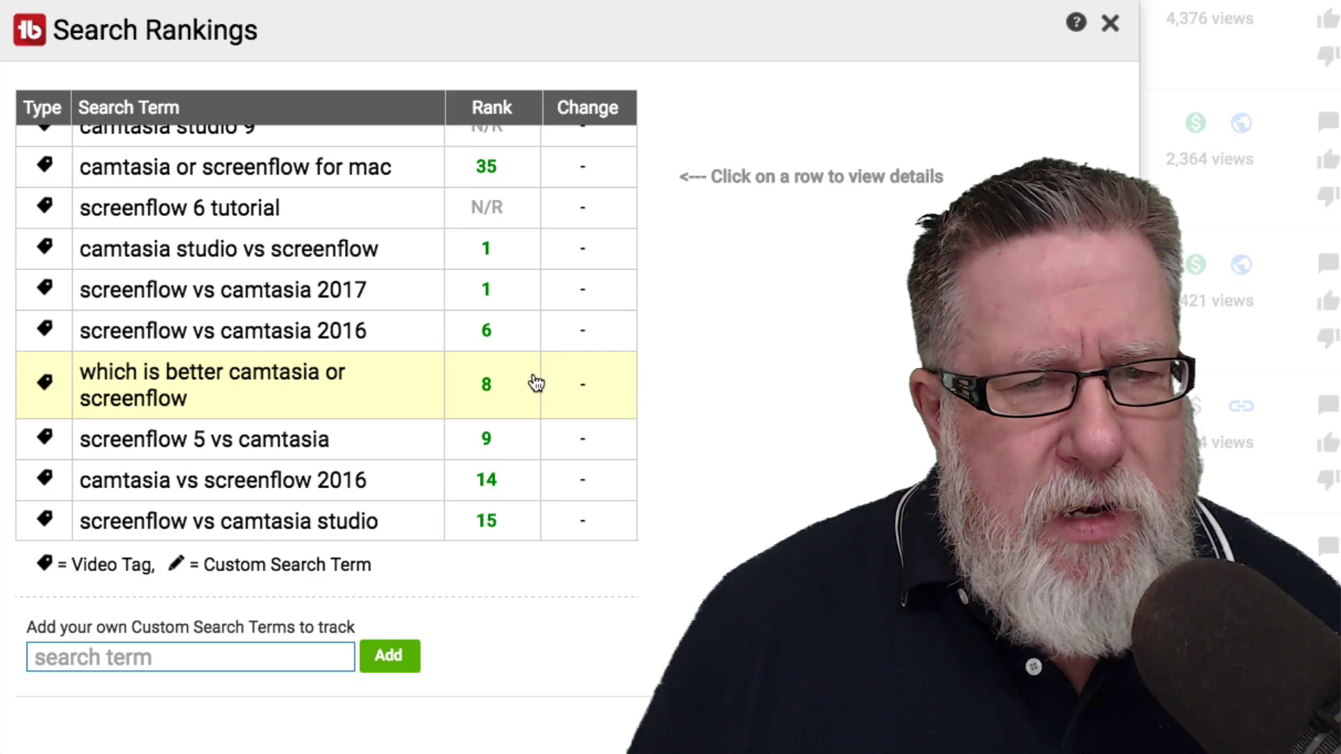
pyautogui.scroll(-2, 536, 382)
pyautogui.scroll(4, 536, 382)
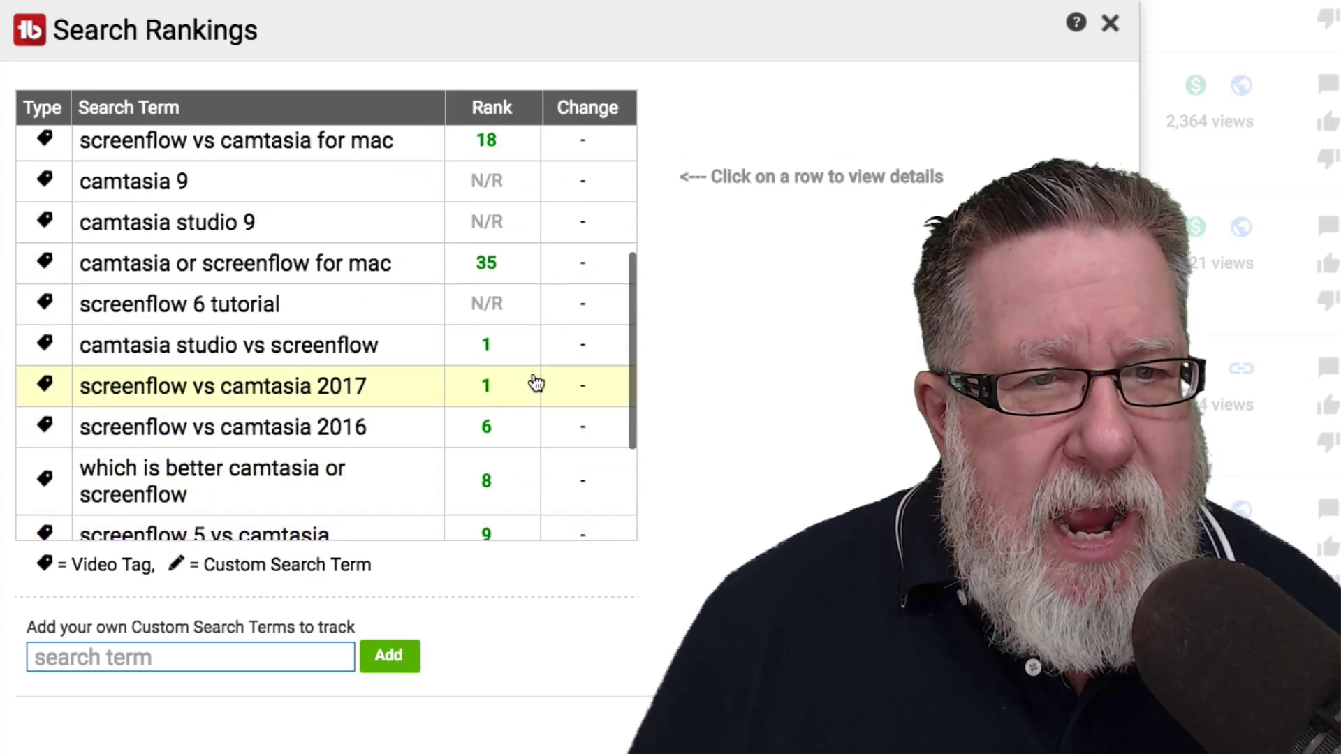
pyautogui.scroll(4, 535, 383)
pyautogui.scroll(-3, 536, 383)
pyautogui.scroll(-2, 534, 381)
pyautogui.scroll(5, 533, 380)
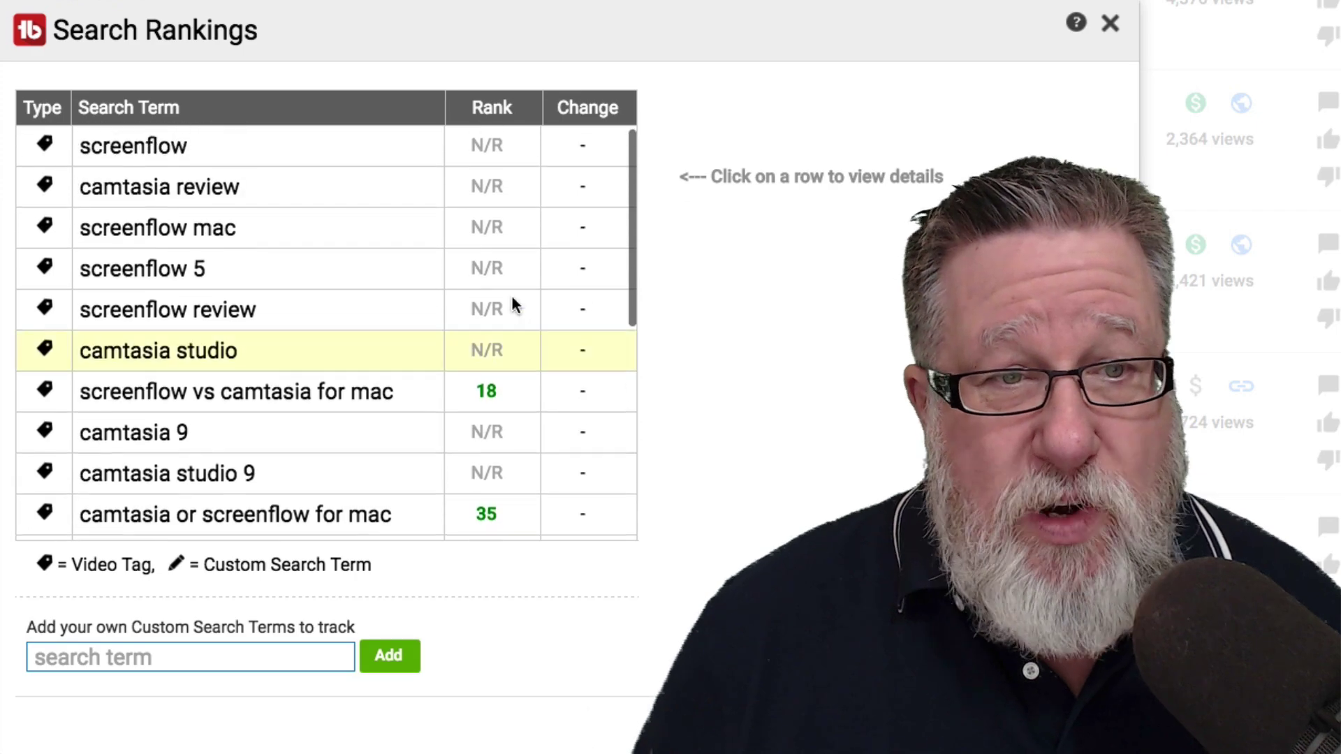
pyautogui.scroll(-1, 312, 219)
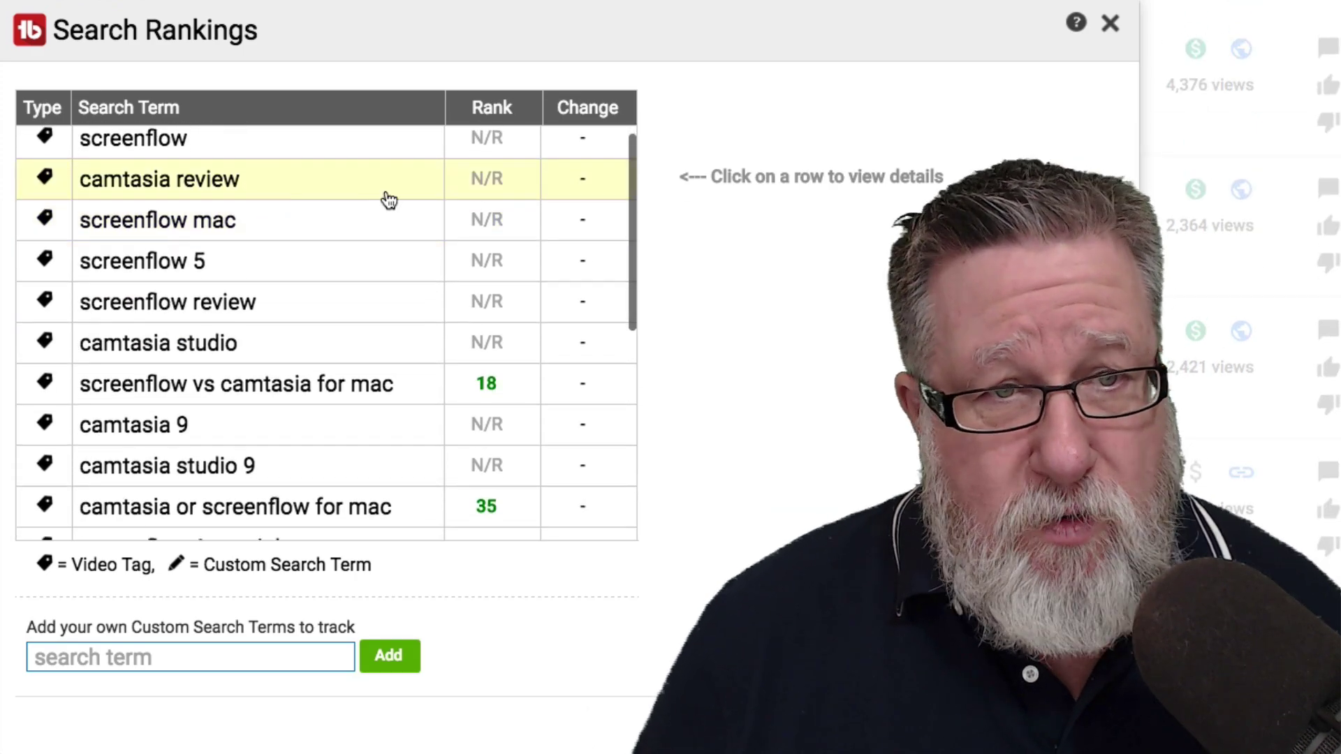
pyautogui.scroll(-1, 311, 191)
pyautogui.scroll(2, 313, 191)
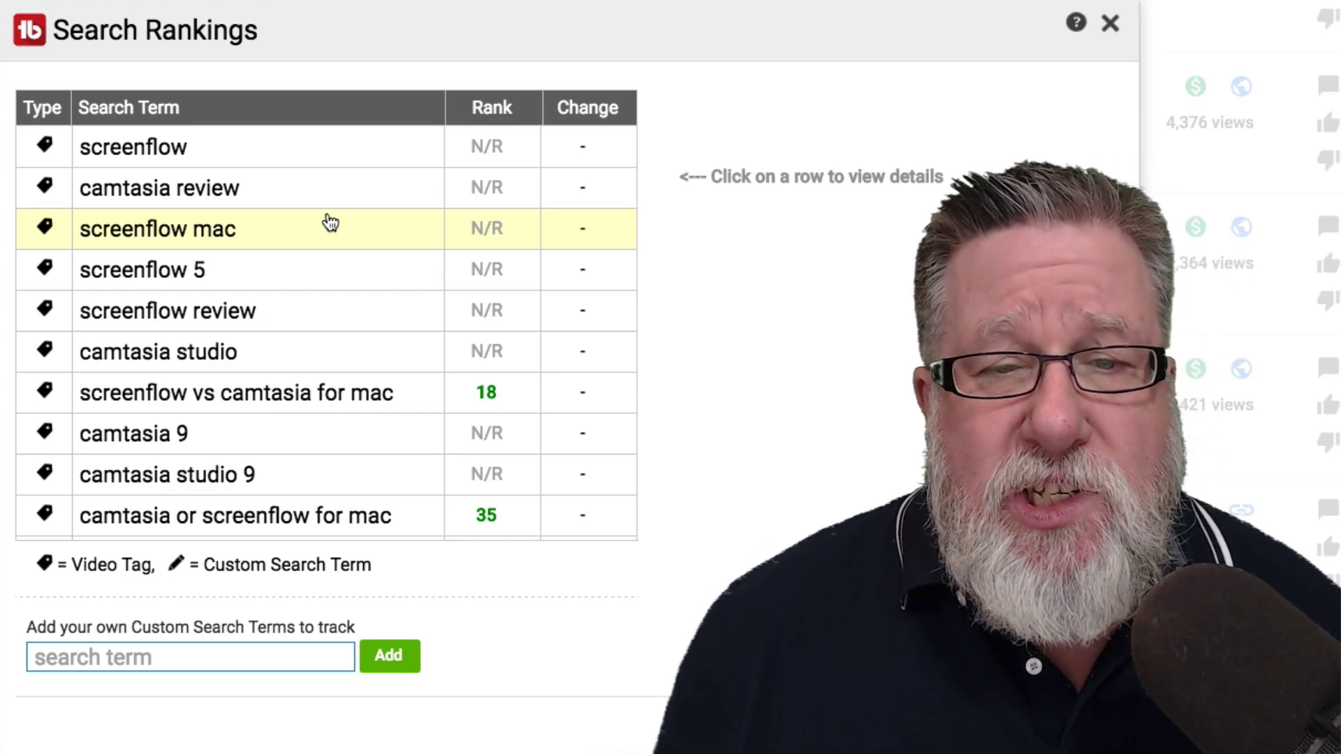
pyautogui.scroll(-6, 331, 224)
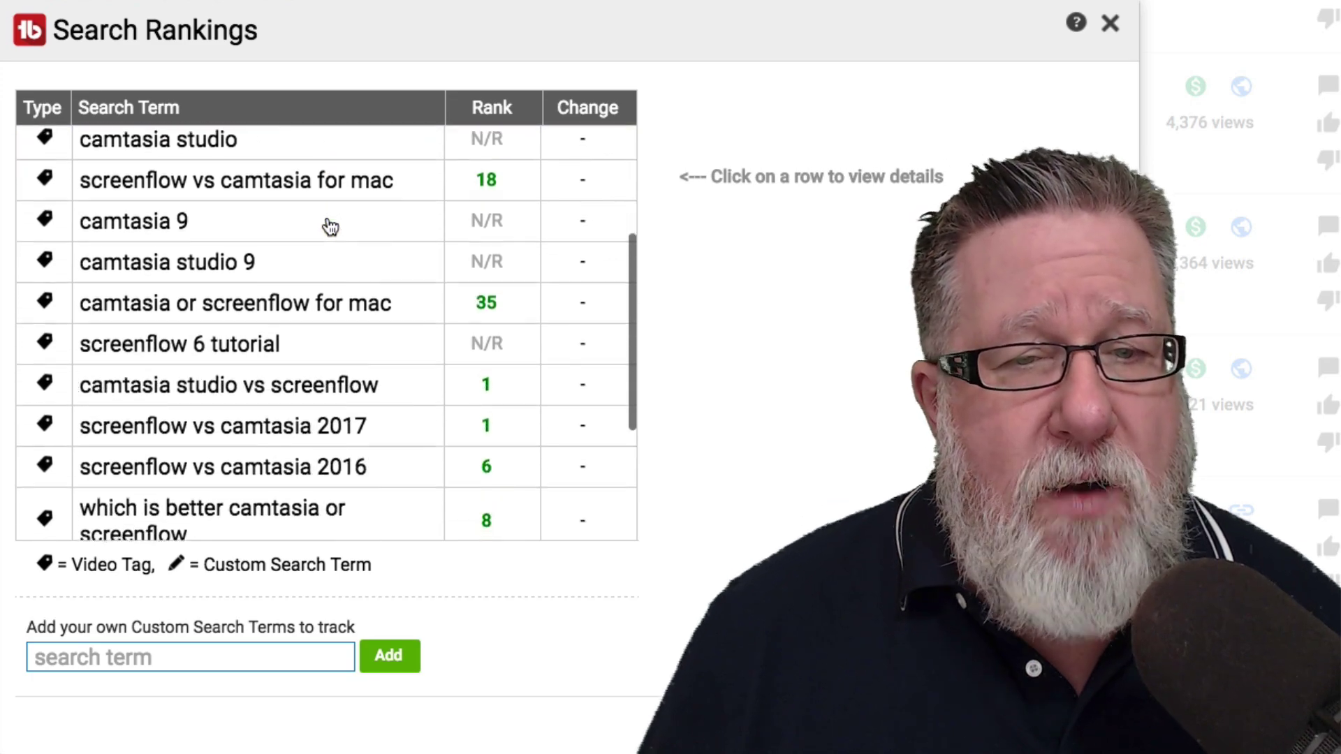
pyautogui.scroll(-4, 330, 223)
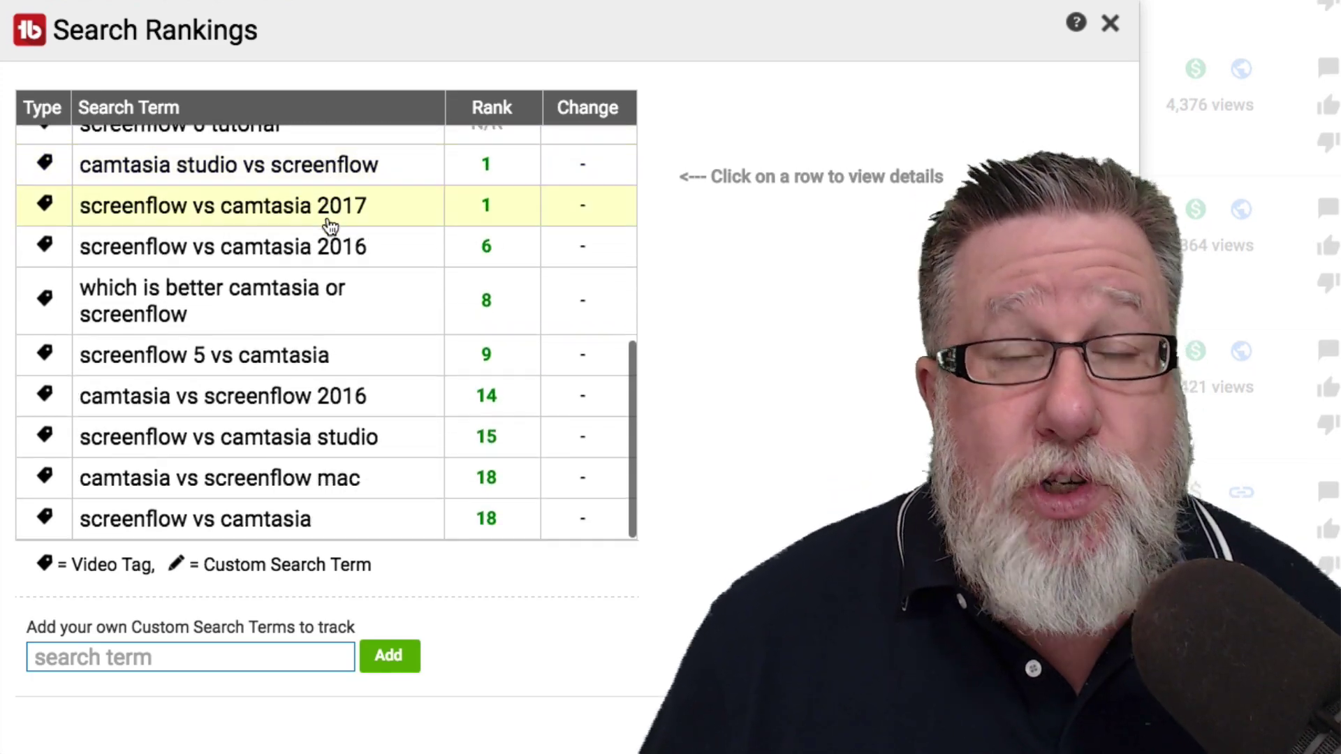